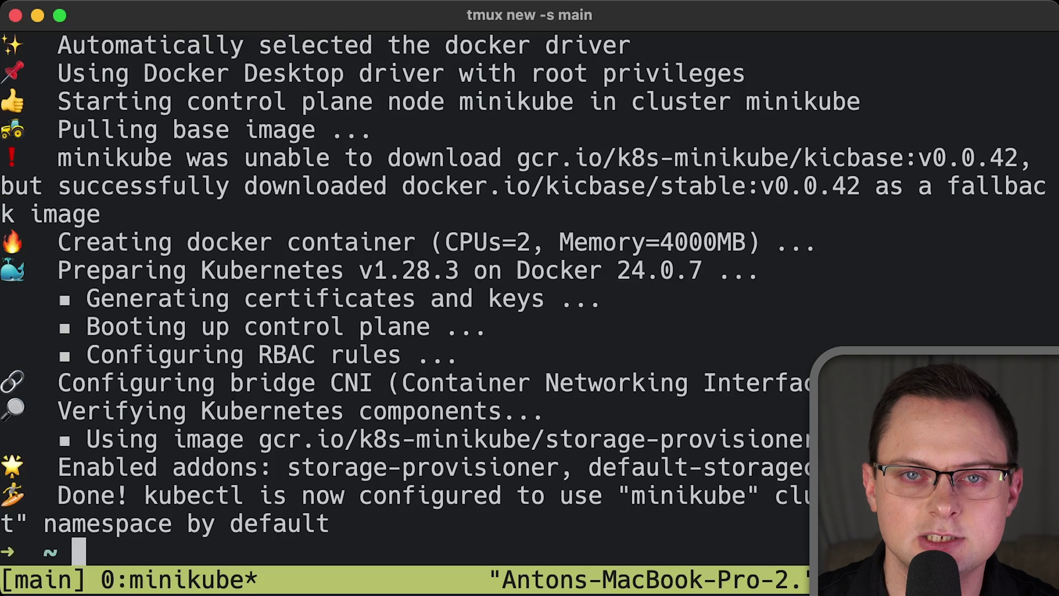
Step: Clear the minikube startup output from the terminal screen with Ctrl+L
{"action": "key", "text": "ctrl+l"}
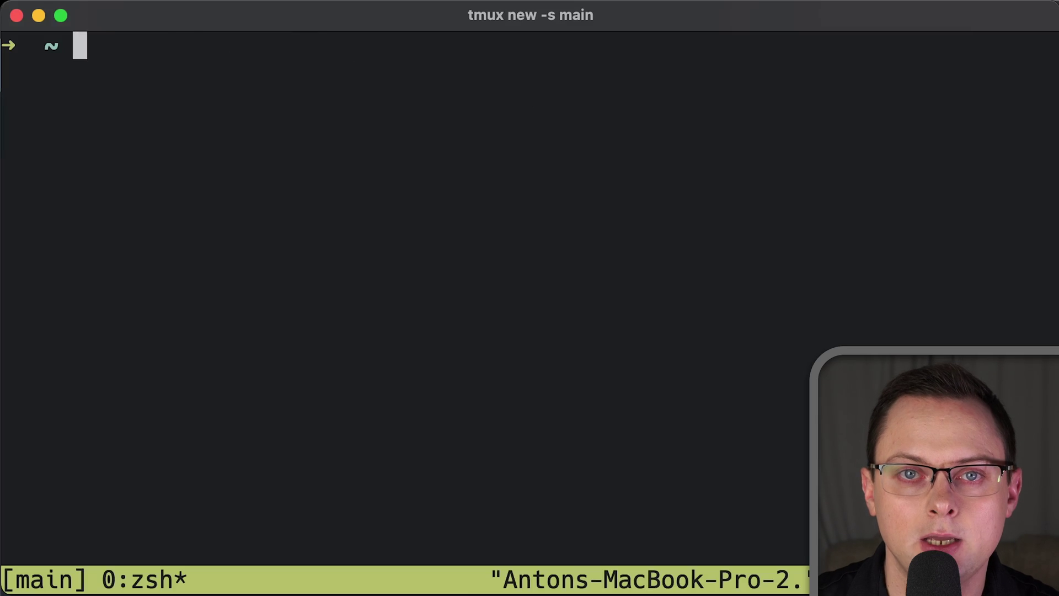
Step: Run kubectl top pods, start kubectl proxy, and query the metrics API for default-namespace pods
{"action": "key", "text": "Return"}
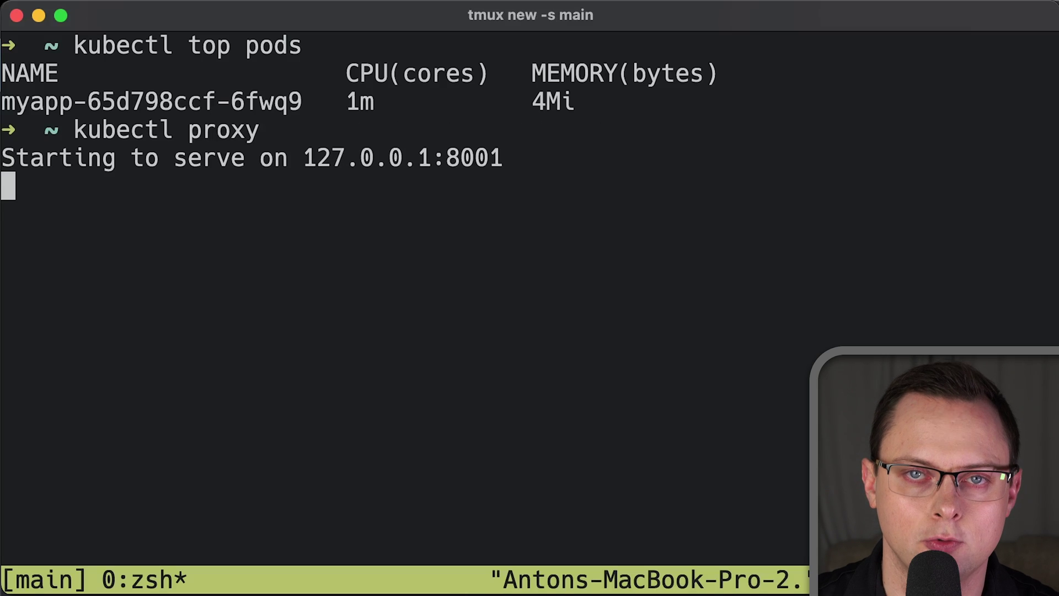
{"action": "type", "text": "http://127.0.0.1:8001/apis/metrics.k8s.io/v1beta1/namespaces/default/pods"}
{"action": "key", "text": "Return"}
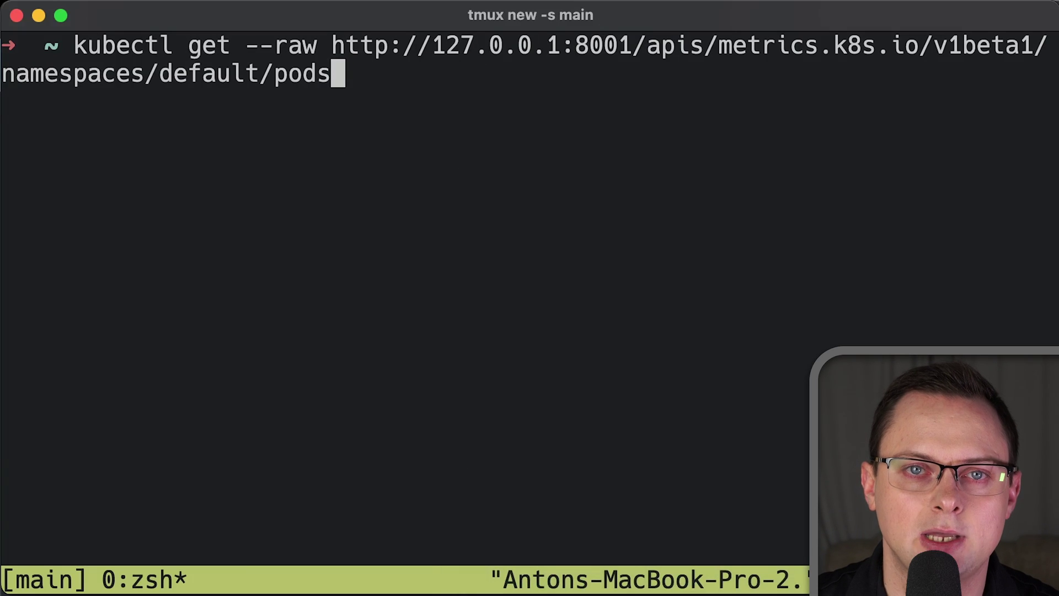
{"action": "key", "text": "Return"}
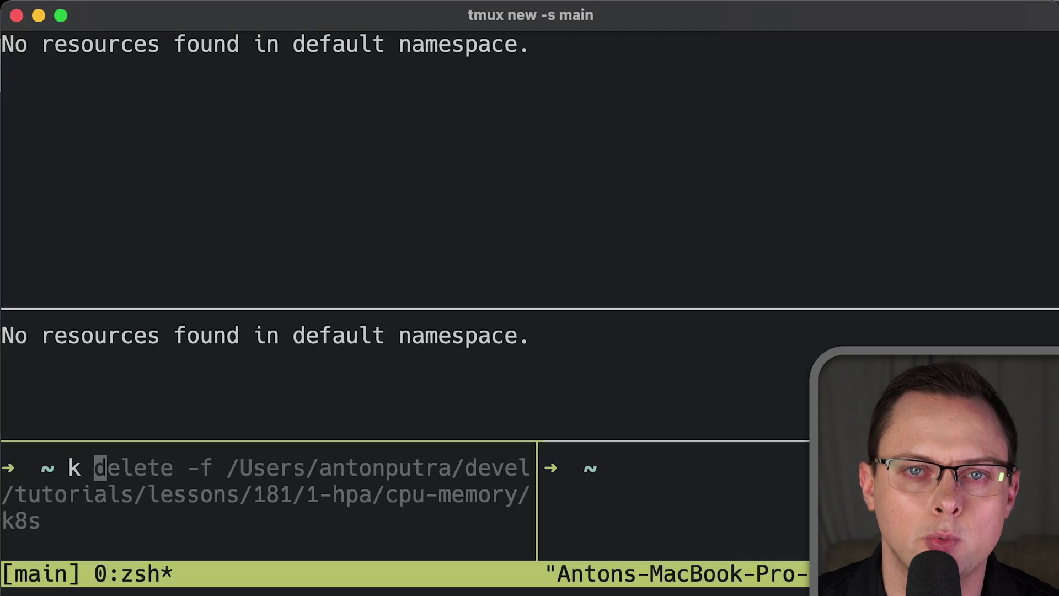
{"action": "type", "text": "app"}
Step: Apply the 1-hpa/cpu-memory manifests, port-forward myapp to 8080, and curl /api/cpu?index=50
{"action": "key", "text": "Right"}
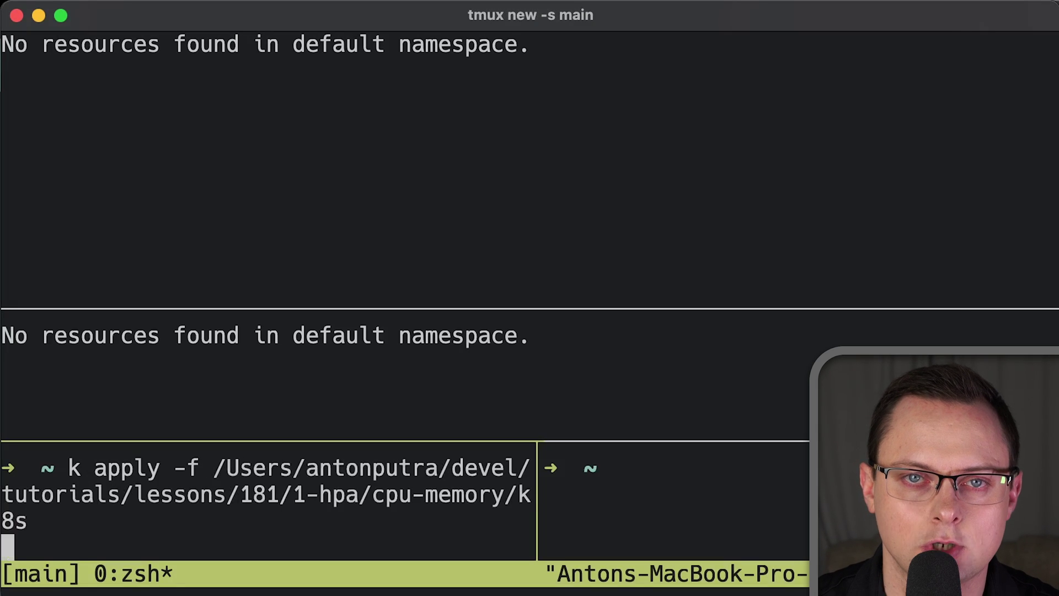
{"action": "key", "text": "Return"}
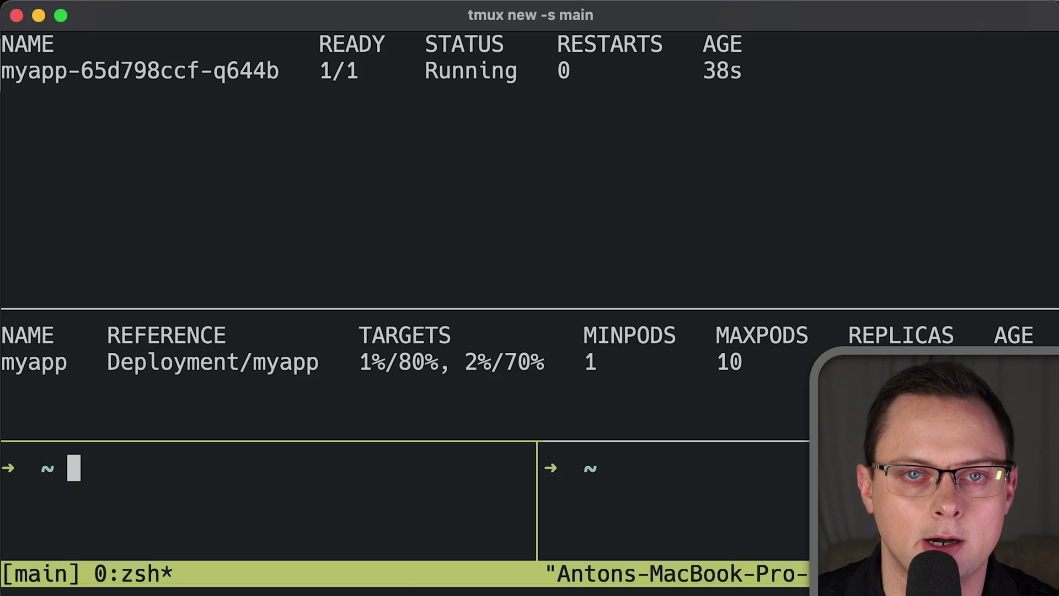
{"action": "key", "text": "ctrl+b"}
{"action": "type", "text": "ok"}
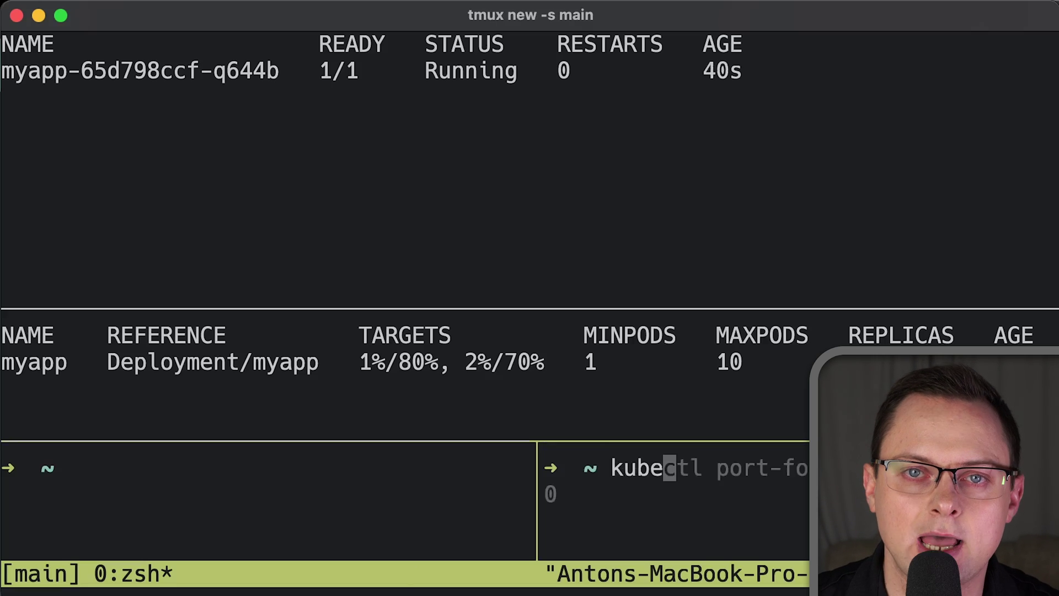
{"action": "type", "text": "ctl po"}
{"action": "key", "text": "Right"}
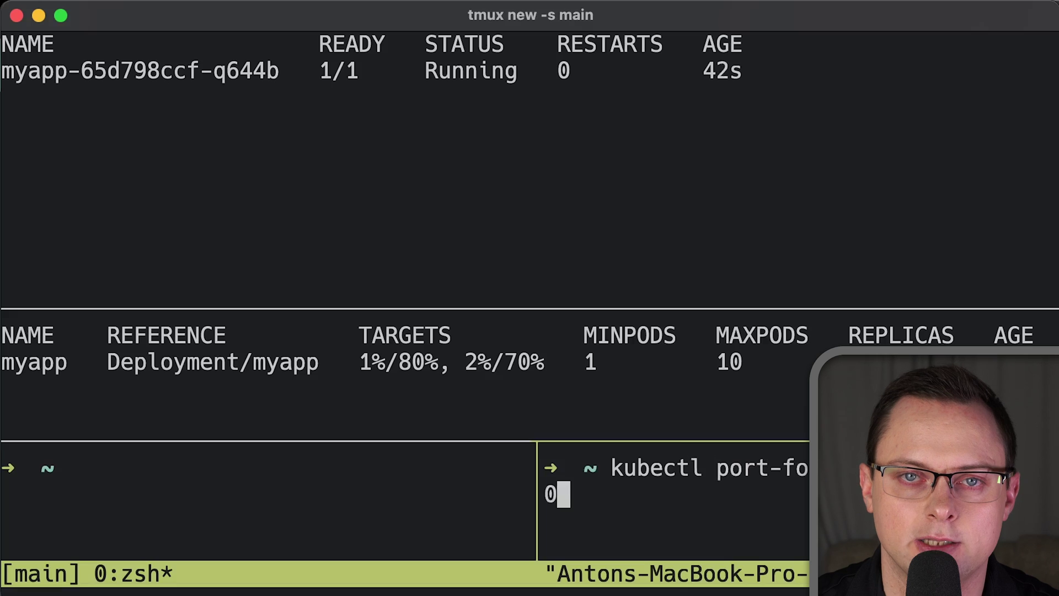
{"action": "key", "text": "Return"}
{"action": "type", "text": "curl \"localhost:8080/api/cpu?index=50\""}
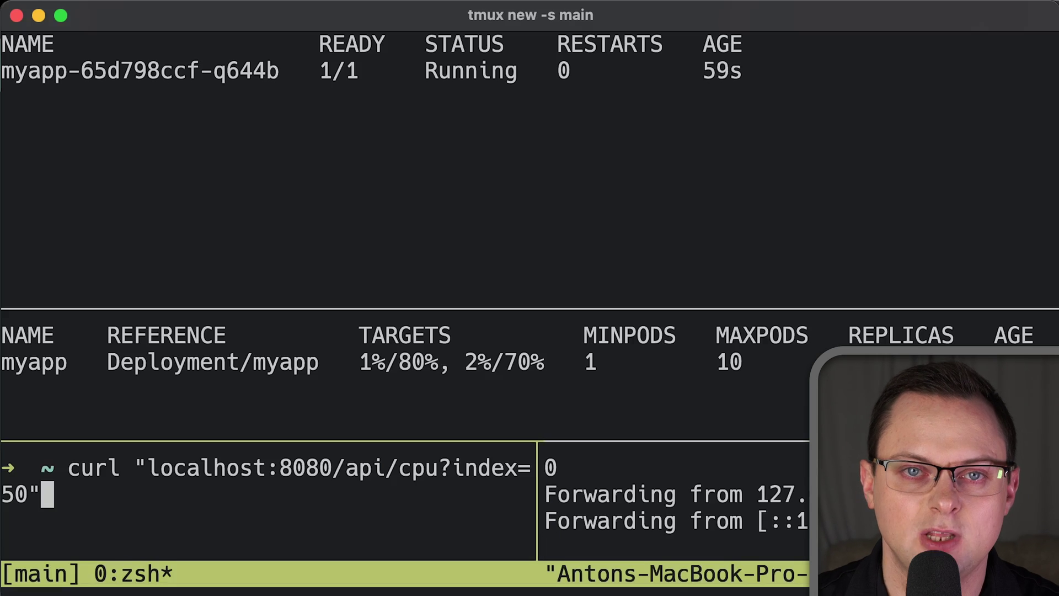
{"action": "key", "text": "Return"}
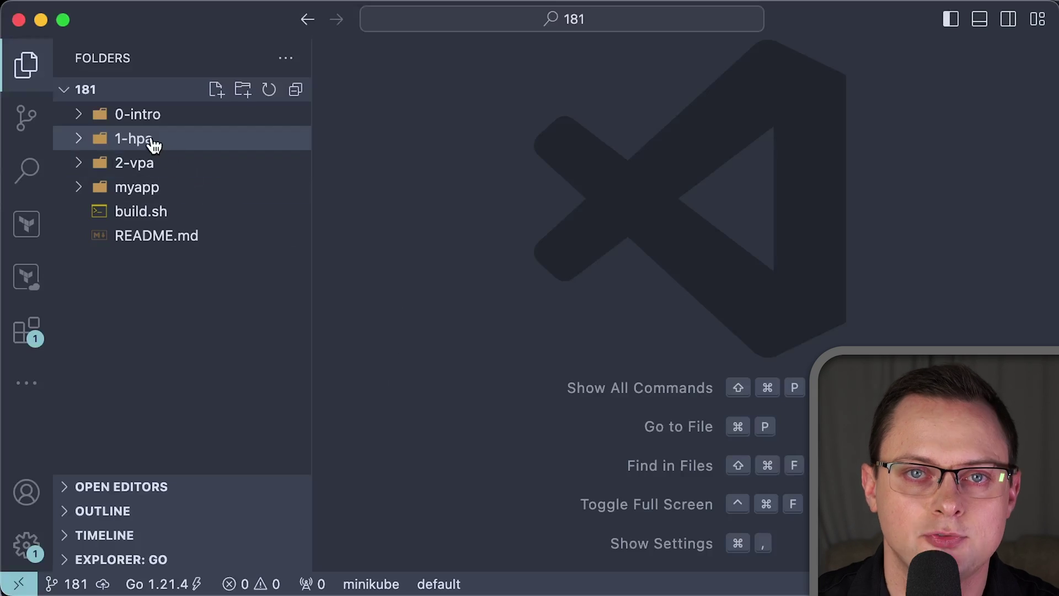
Step: Delete the replicas: 3 line from 1-hpa/cpu-memory/k8s/0-deployment.yaml and save it
{"action": "left_click", "coordinate": [144, 139]}
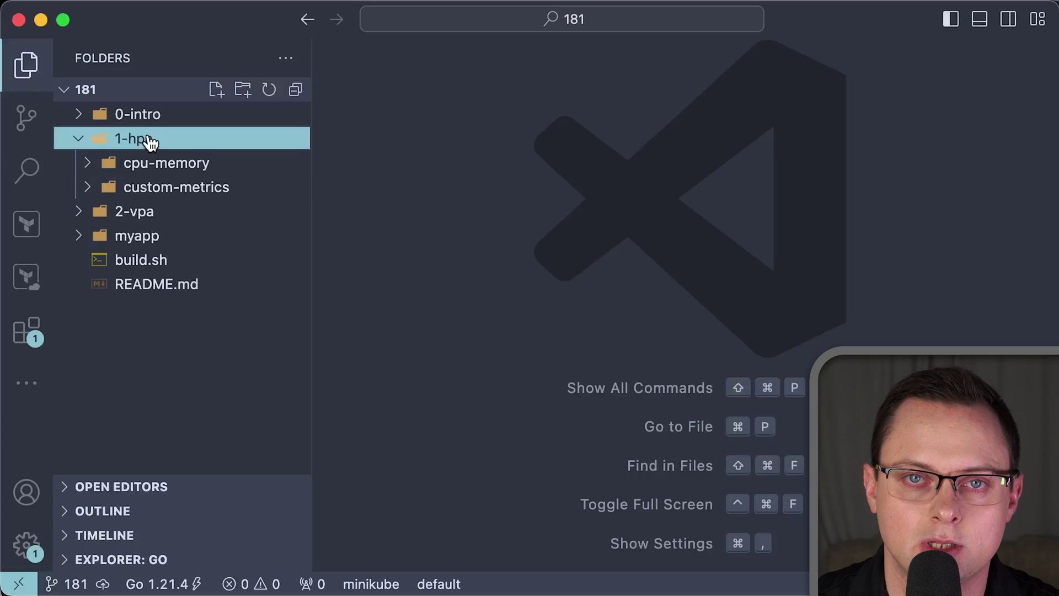
{"action": "left_click", "coordinate": [157, 163]}
{"action": "left_click", "coordinate": [144, 187]}
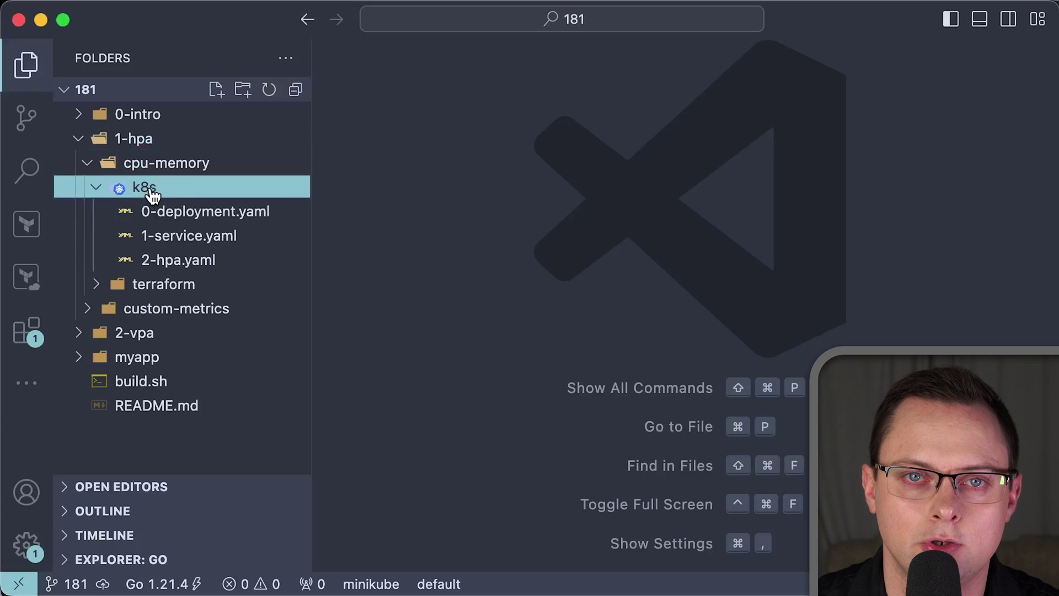
{"action": "left_click", "coordinate": [189, 212]}
{"action": "left_click_drag", "start_coordinate": [506, 285], "coordinate": [390, 284]}
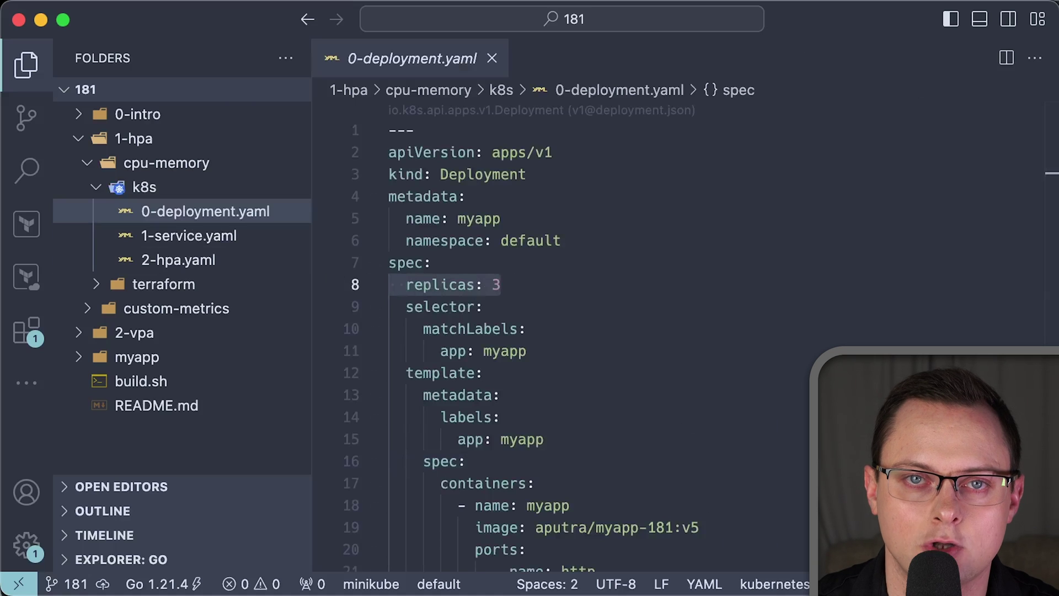
{"action": "key", "text": "BackSpace"}
{"action": "key", "text": "BackSpace"}
{"action": "key", "text": "super+s"}
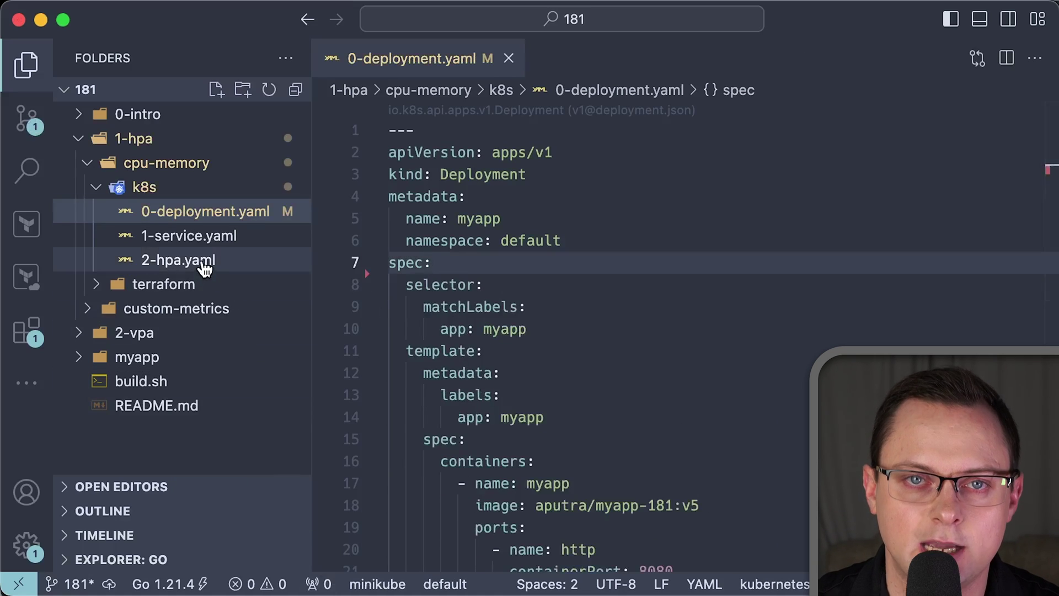
Step: Open 2-hpa.yaml and highlight its minReplicas and maxReplicas lines
{"action": "left_click", "coordinate": [178, 260]}
{"action": "left_click", "coordinate": [771, 411]}
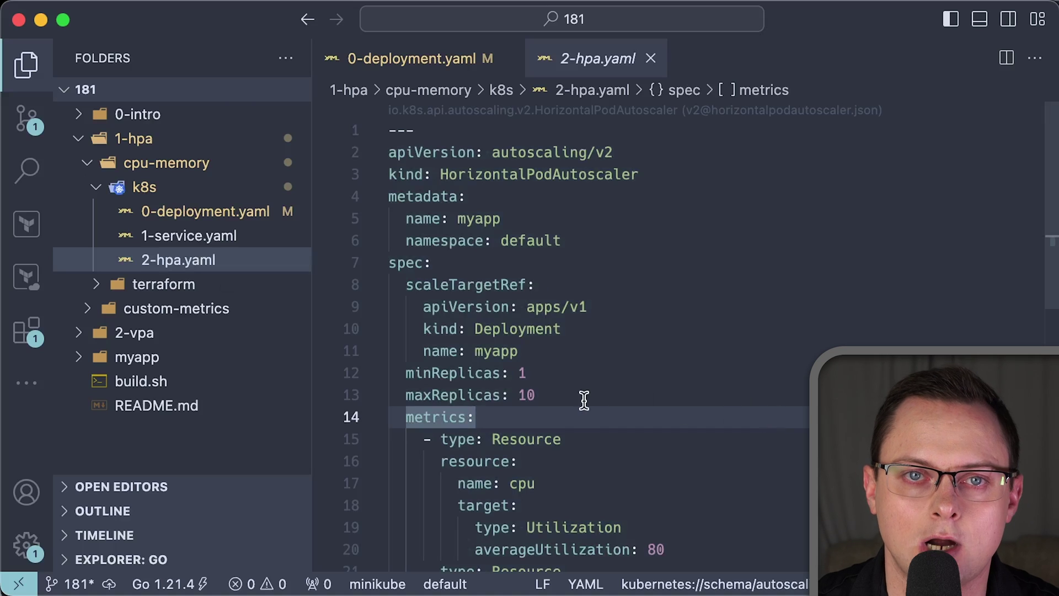
{"action": "left_click_drag", "start_coordinate": [546, 395], "coordinate": [339, 371]}
{"action": "left_click", "coordinate": [604, 396]}
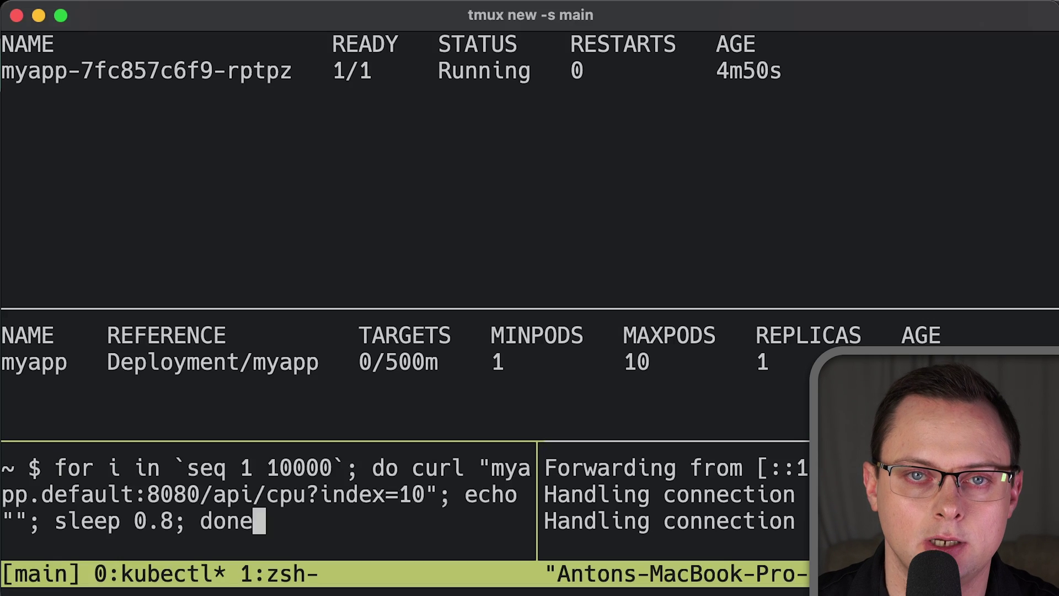
Step: Run the for-loop sending repeated curl requests to myapp:8080/api/cpu?index=10
{"action": "key", "text": "Return"}
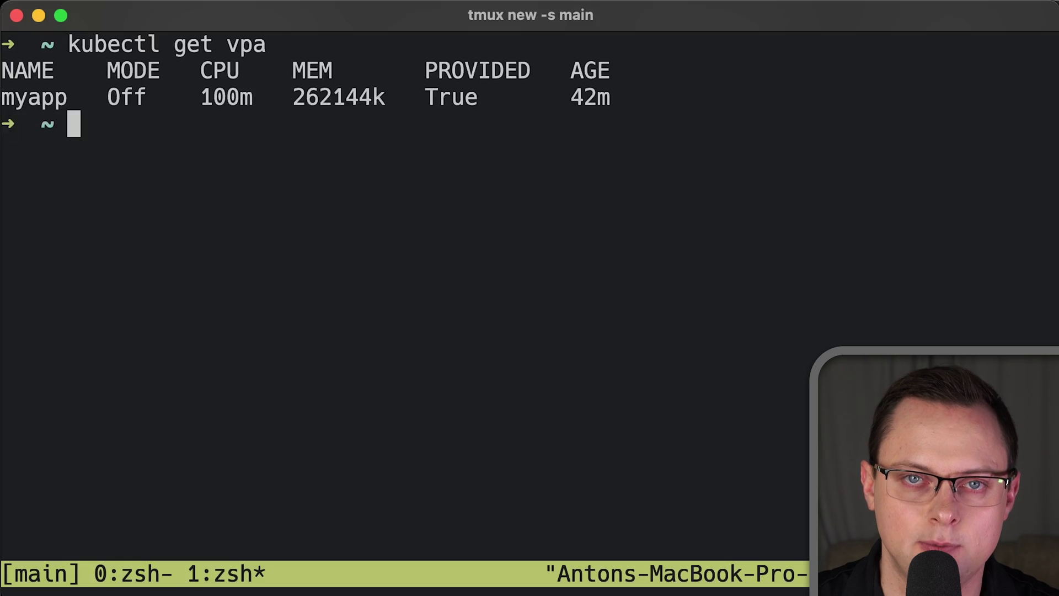
Step: Run kubectl describe vpa myapp and highlight its Container Recommendations block
{"action": "key", "text": "Up"}
{"action": "key", "text": "Return"}
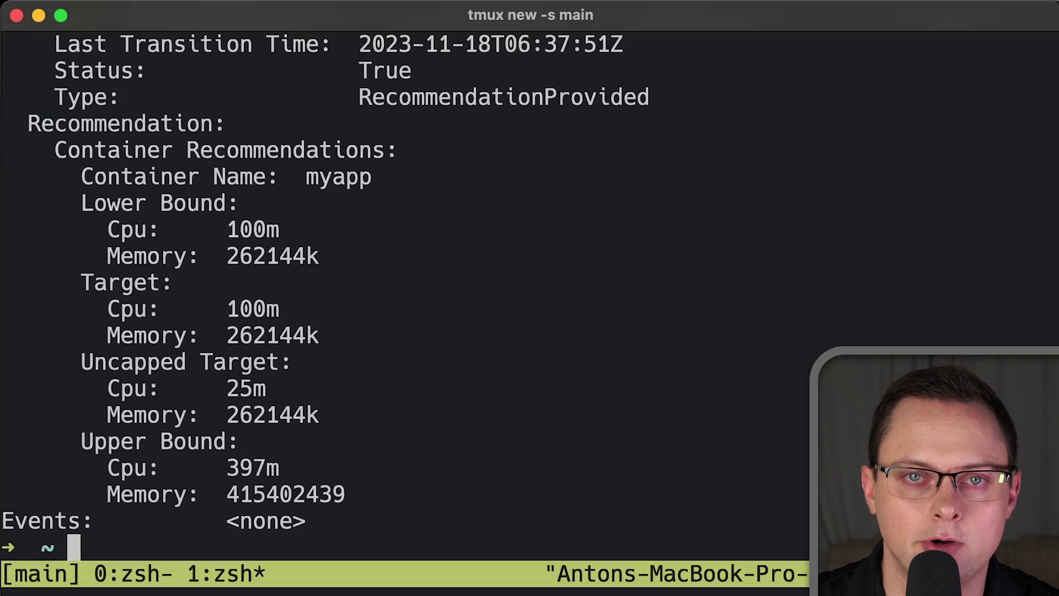
{"action": "left_click_drag", "start_coordinate": [383, 496], "coordinate": [25, 123]}
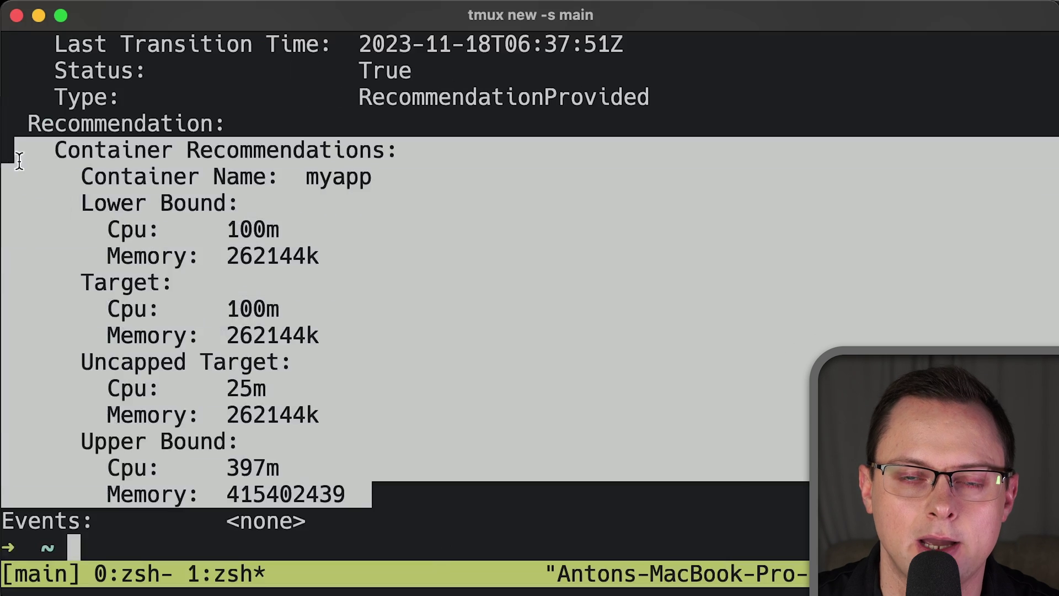
{"action": "left_click", "coordinate": [408, 493]}
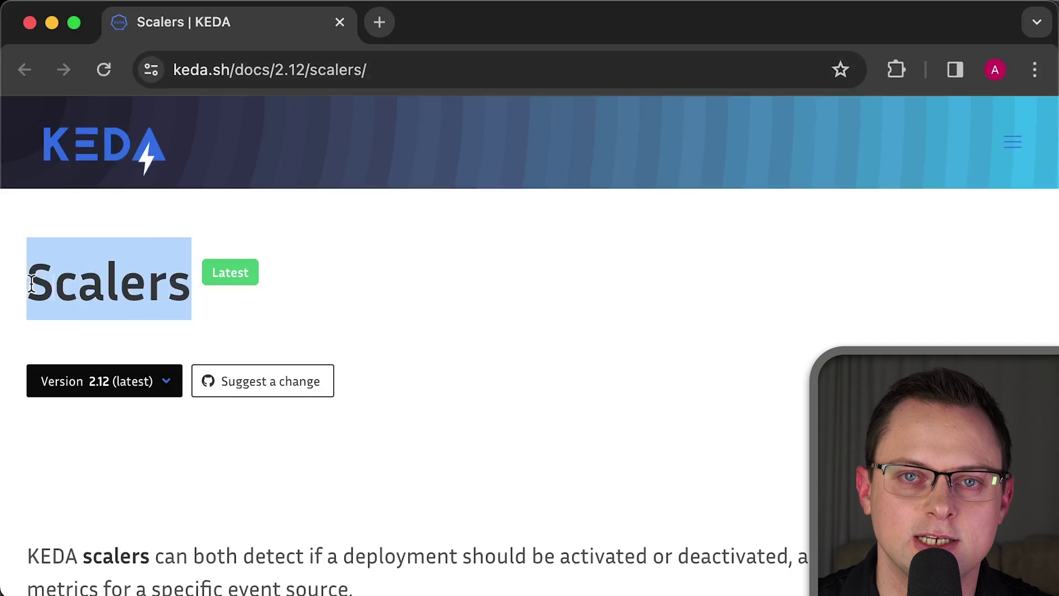
Step: Highlight the '64 scalers available' count on the KEDA Scalers page, then open 1-keda.tf
{"action": "left_click", "coordinate": [424, 402]}
{"action": "scroll", "coordinate": [441, 413], "scroll_direction": "down", "scroll_amount": 5}
{"action": "scroll", "coordinate": [442, 413], "scroll_direction": "down", "scroll_amount": 3}
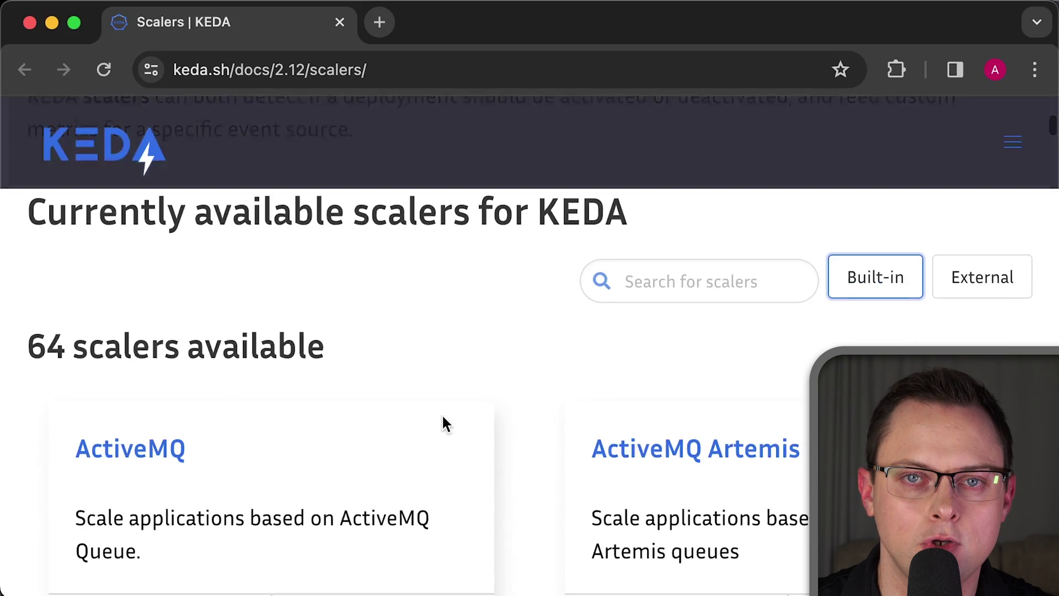
{"action": "left_click_drag", "start_coordinate": [29, 345], "coordinate": [322, 354]}
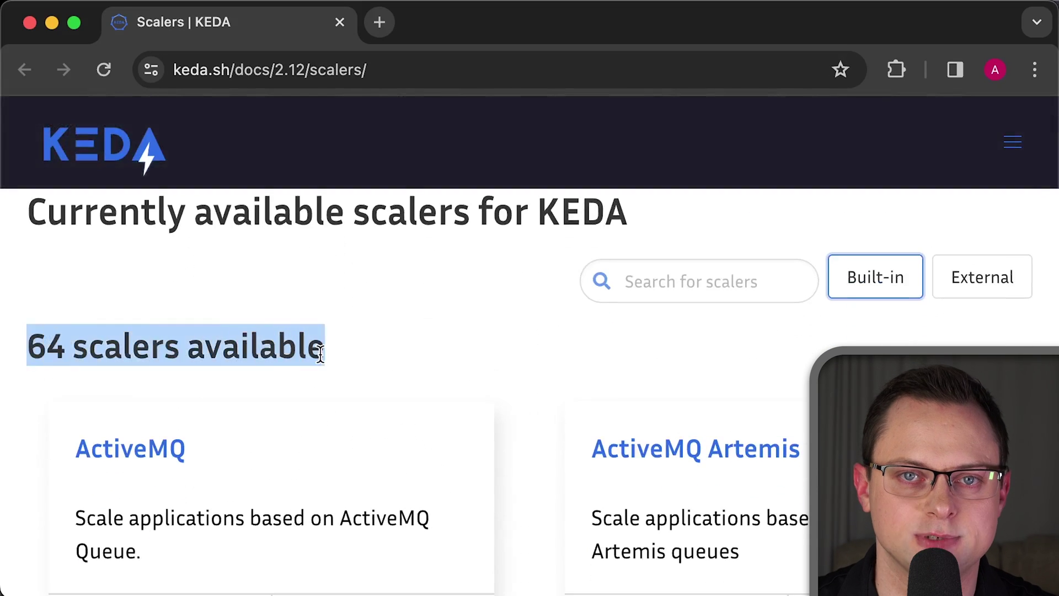
{"action": "left_click", "coordinate": [507, 330]}
{"action": "scroll", "coordinate": [507, 330], "scroll_direction": "down", "scroll_amount": 4}
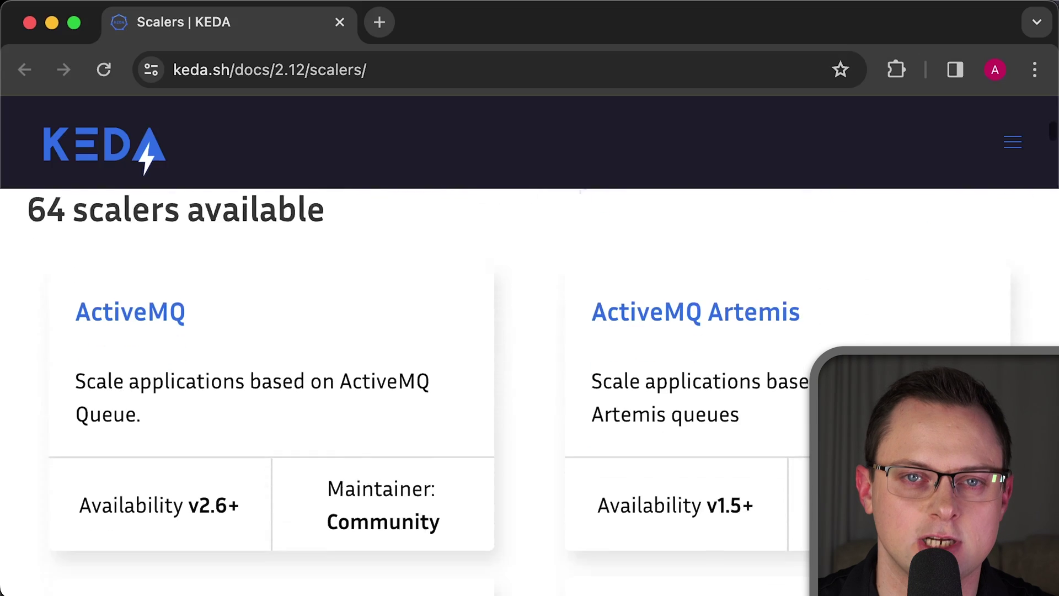
{"action": "scroll", "coordinate": [508, 330], "scroll_direction": "down", "scroll_amount": 2}
{"action": "scroll", "coordinate": [507, 330], "scroll_direction": "down", "scroll_amount": 3}
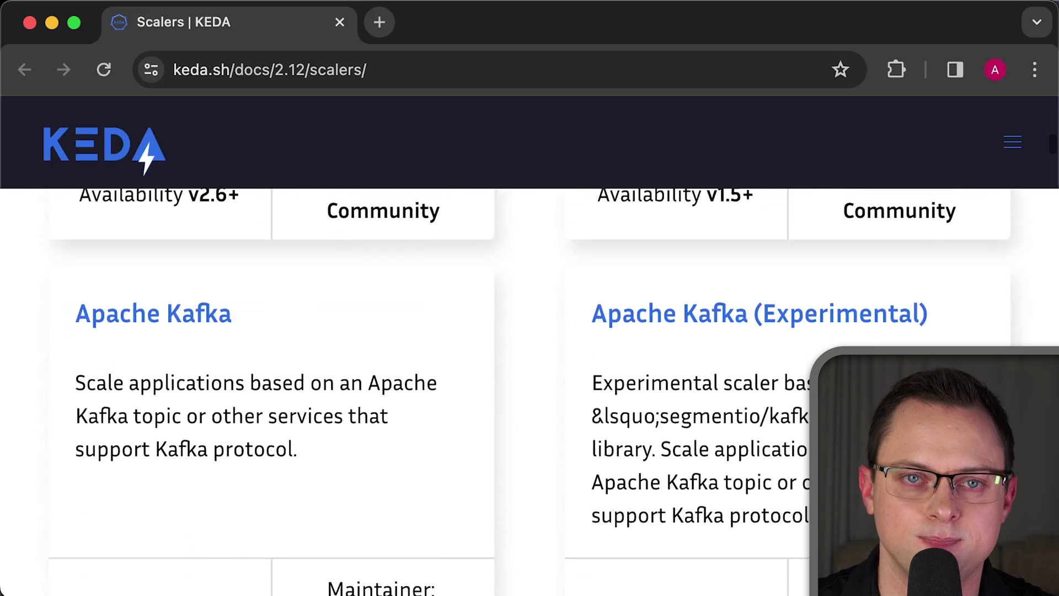
{"action": "scroll", "coordinate": [507, 329], "scroll_direction": "down", "scroll_amount": 2}
{"action": "scroll", "coordinate": [507, 330], "scroll_direction": "down", "scroll_amount": 3}
{"action": "scroll", "coordinate": [507, 330], "scroll_direction": "down", "scroll_amount": 2}
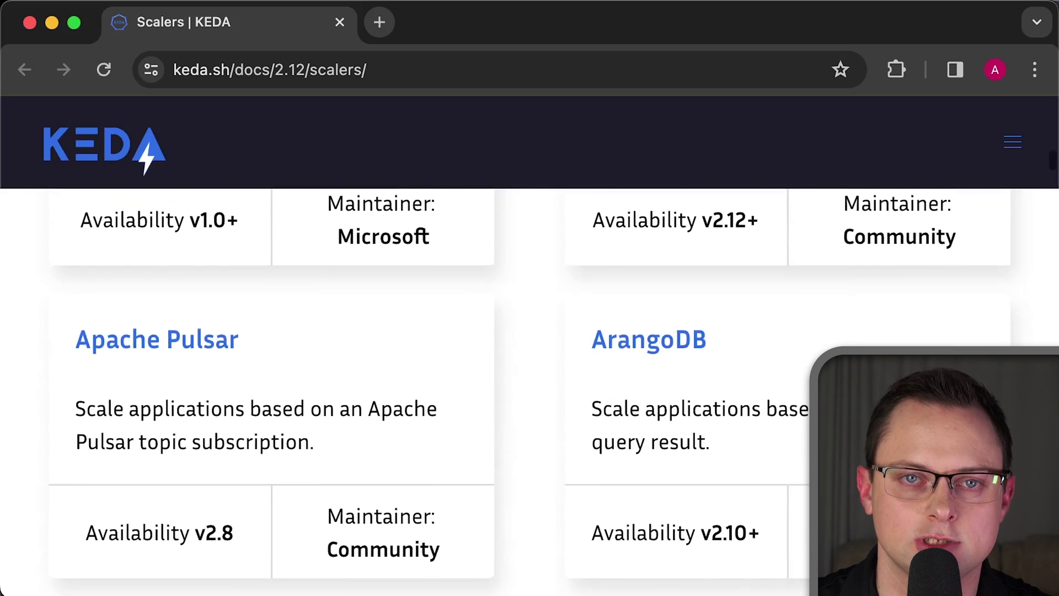
{"action": "scroll", "coordinate": [507, 330], "scroll_direction": "down", "scroll_amount": 2}
{"action": "scroll", "coordinate": [507, 329], "scroll_direction": "down", "scroll_amount": 3}
{"action": "scroll", "coordinate": [508, 329], "scroll_direction": "down", "scroll_amount": 2}
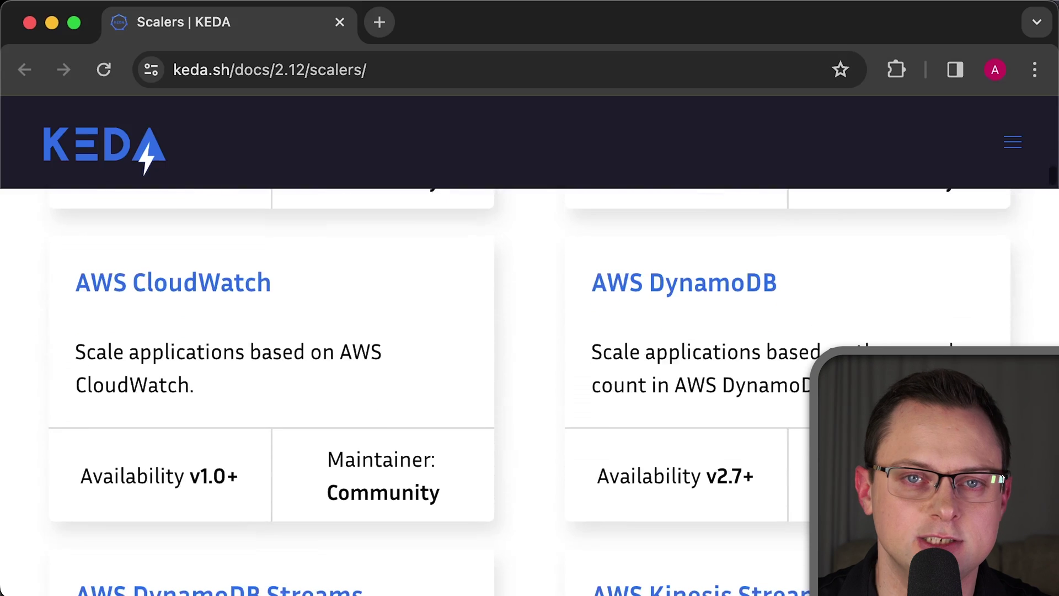
{"action": "scroll", "coordinate": [507, 329], "scroll_direction": "down", "scroll_amount": 3}
{"action": "scroll", "coordinate": [507, 329], "scroll_direction": "down", "scroll_amount": 2}
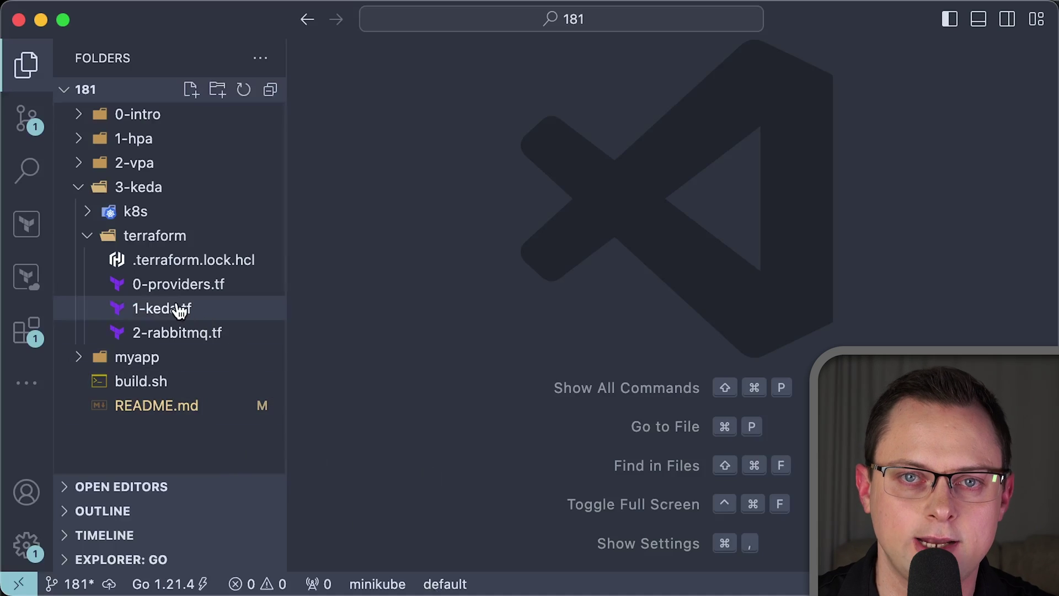
{"action": "left_click", "coordinate": [179, 309]}
Step: Highlight the helm_release block and the Install Manually comment in 1-keda.tf
{"action": "left_click_drag", "start_coordinate": [373, 377], "coordinate": [363, 202]}
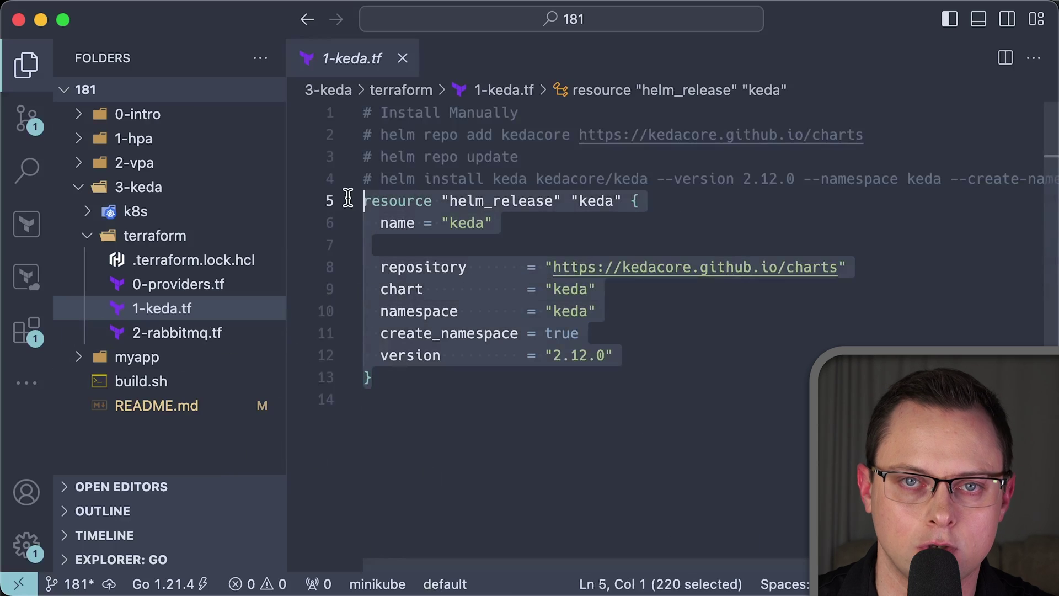
{"action": "left_click", "coordinate": [418, 372]}
{"action": "mouse_move", "coordinate": [519, 112]}
{"action": "left_mouse_down"}
{"action": "mouse_move", "coordinate": [376, 114]}
{"action": "mouse_move", "coordinate": [435, 157]}
{"action": "left_mouse_up"}
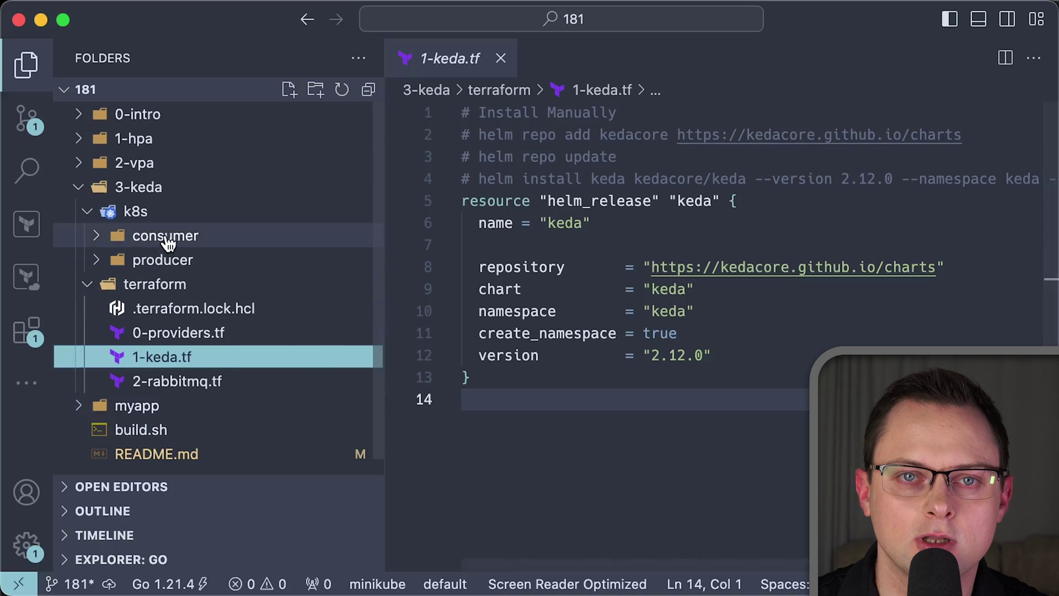
Step: Open the consumer's 2-scaled-object.yaml, then apply the producer manifests to create the rabbitmq-publish job
{"action": "left_click", "coordinate": [165, 235]}
{"action": "left_click", "coordinate": [195, 313]}
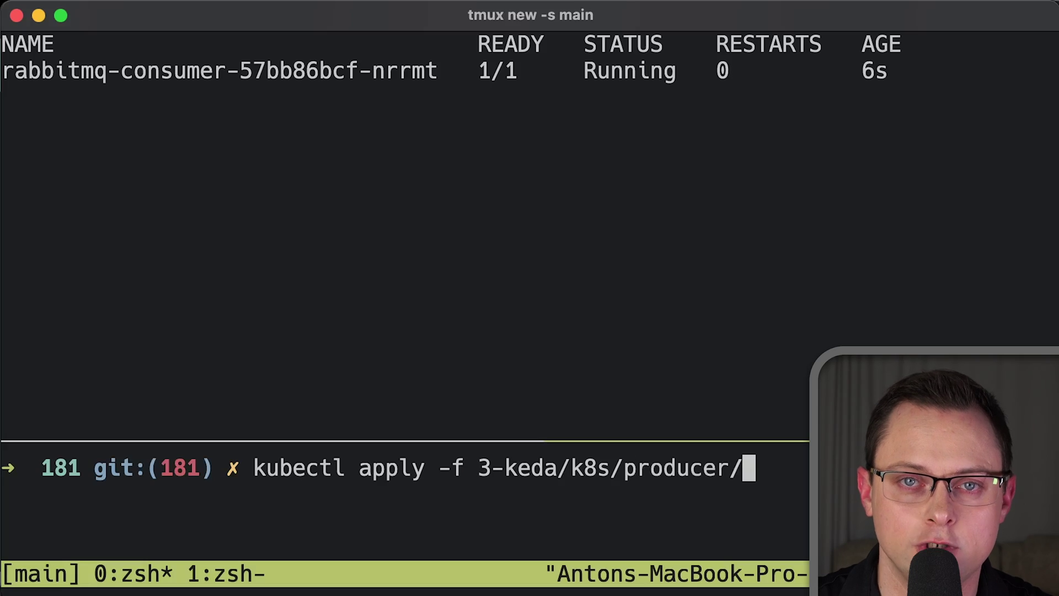
{"action": "key", "text": "BackSpace"}
{"action": "key", "text": "Return"}
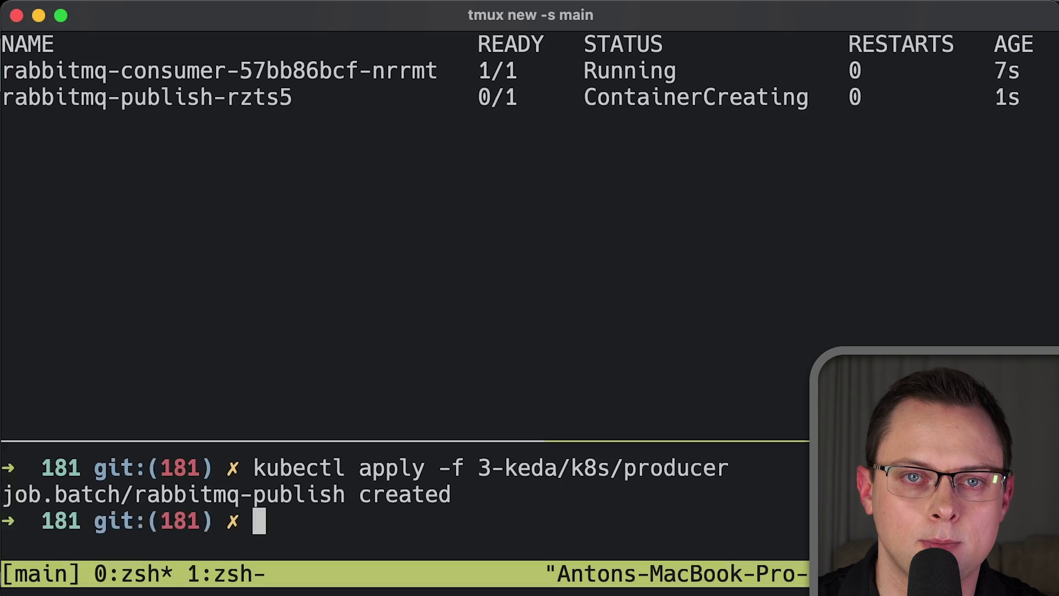